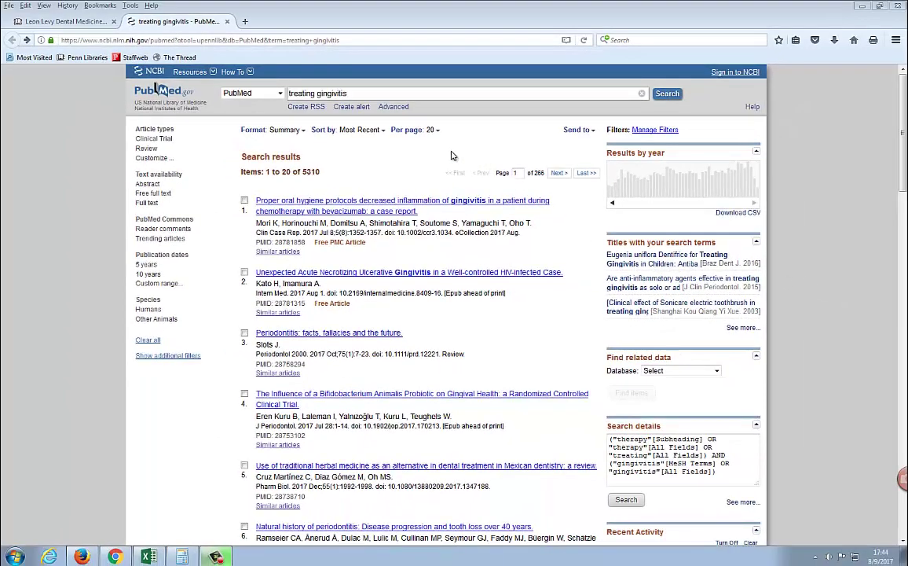
Show the treating gingivitis results in Abstract format and scroll down to the item 4 probiotic abstract
left_click(395, 206)
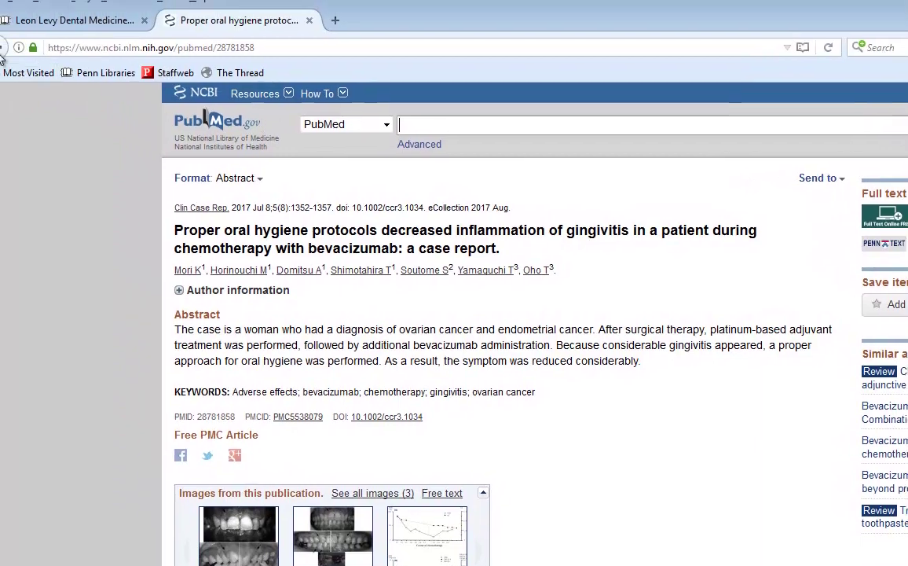
left_click(16, 60)
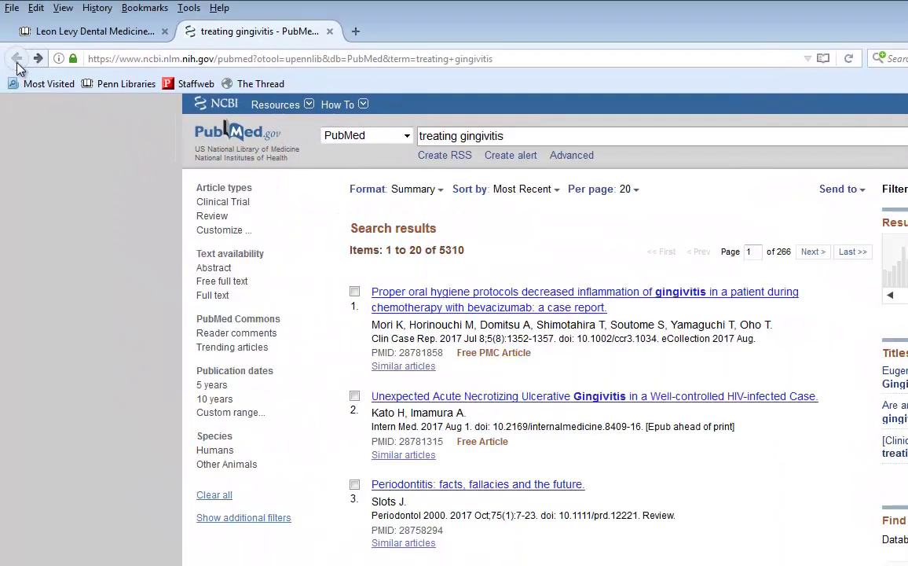
left_click(440, 197)
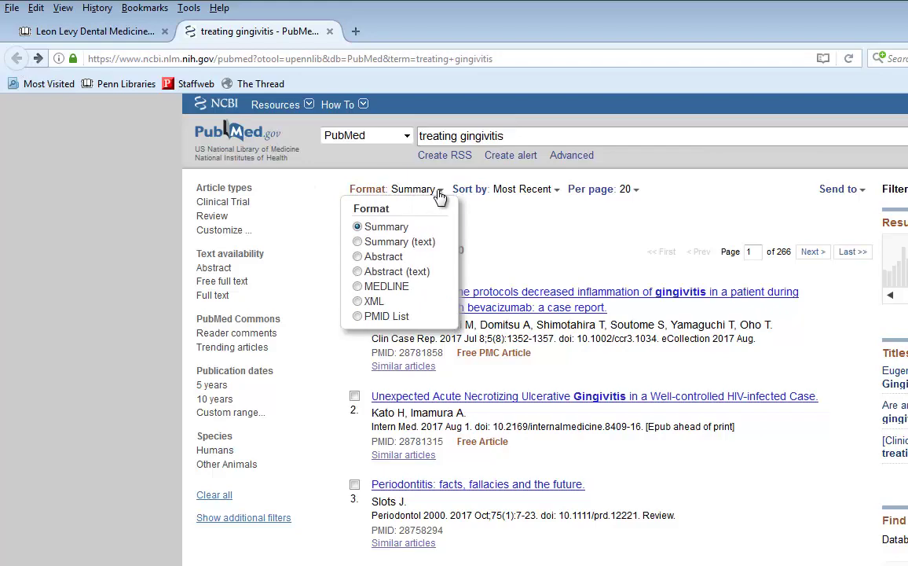
left_click(374, 261)
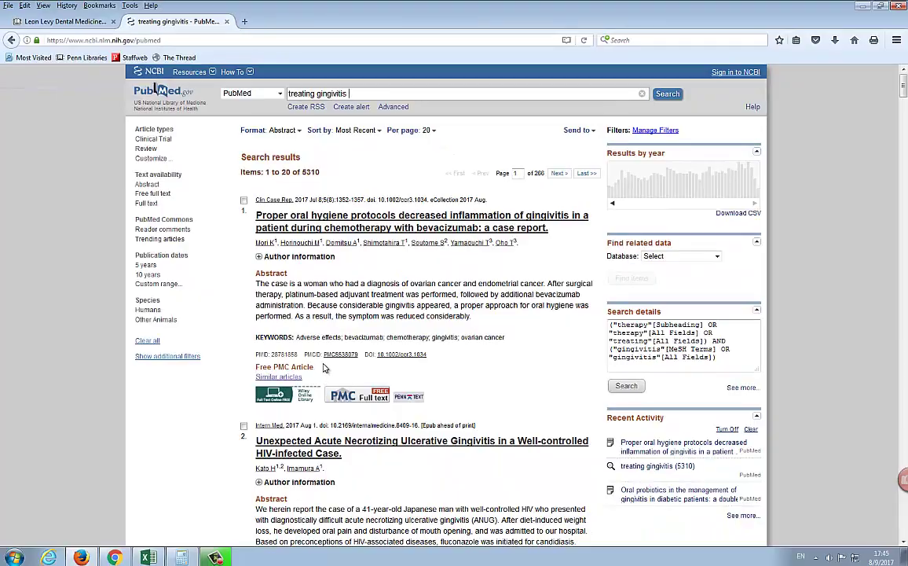
scroll(323, 363, "down", 3)
scroll(324, 363, "down", 3)
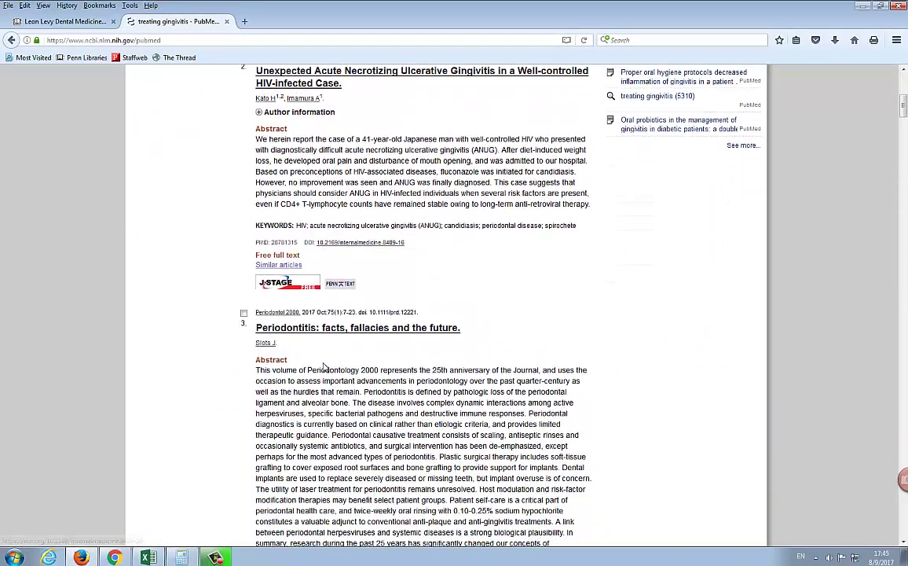
scroll(324, 367, "down", 3)
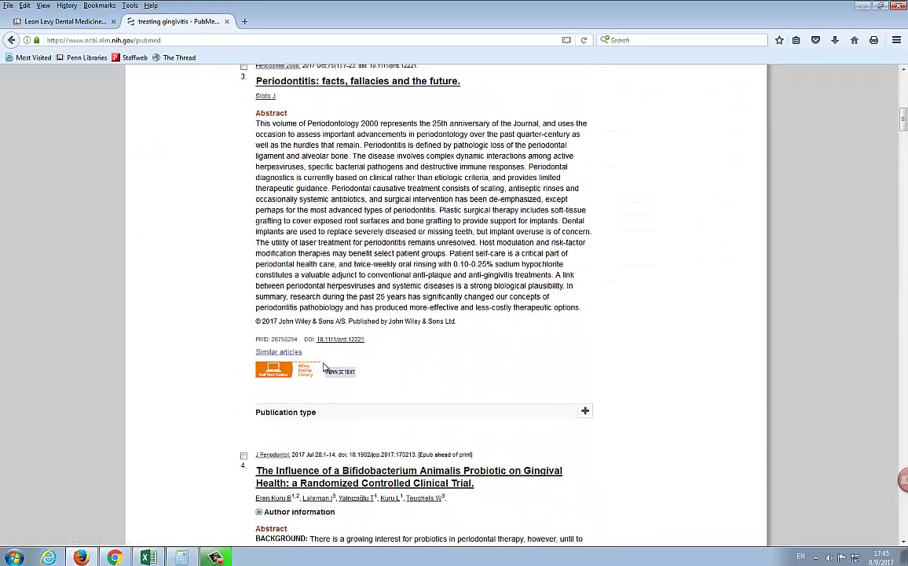
scroll(323, 367, "down", 3)
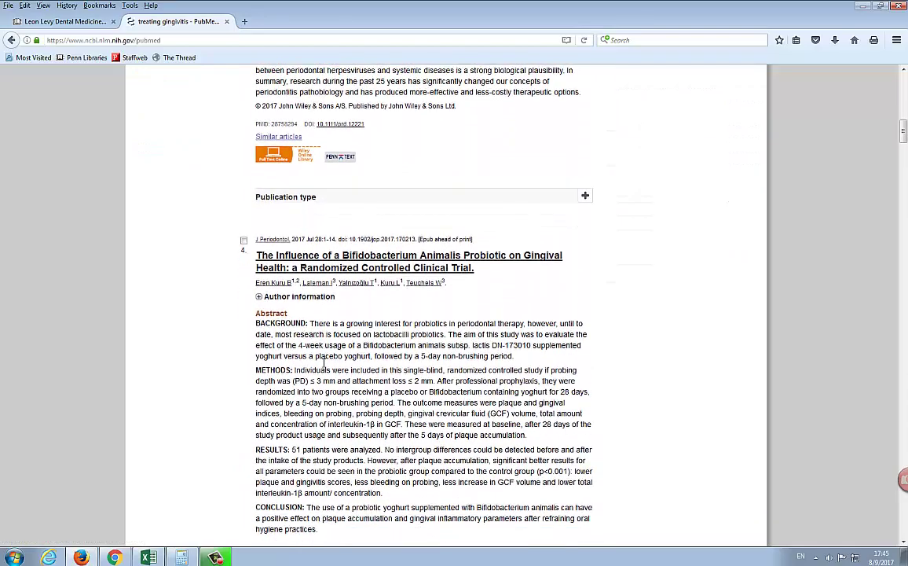
scroll(323, 364, "down", 1)
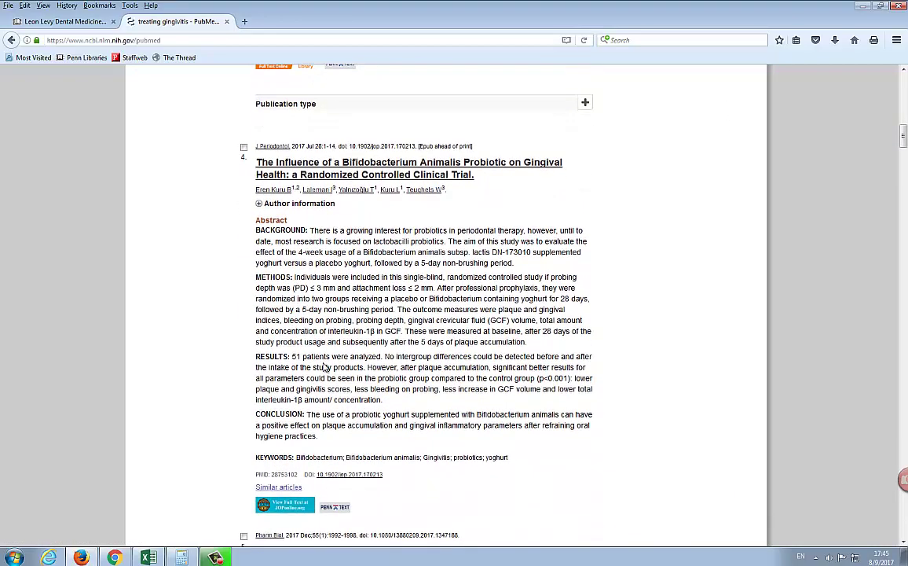
scroll(323, 367, "down", 1)
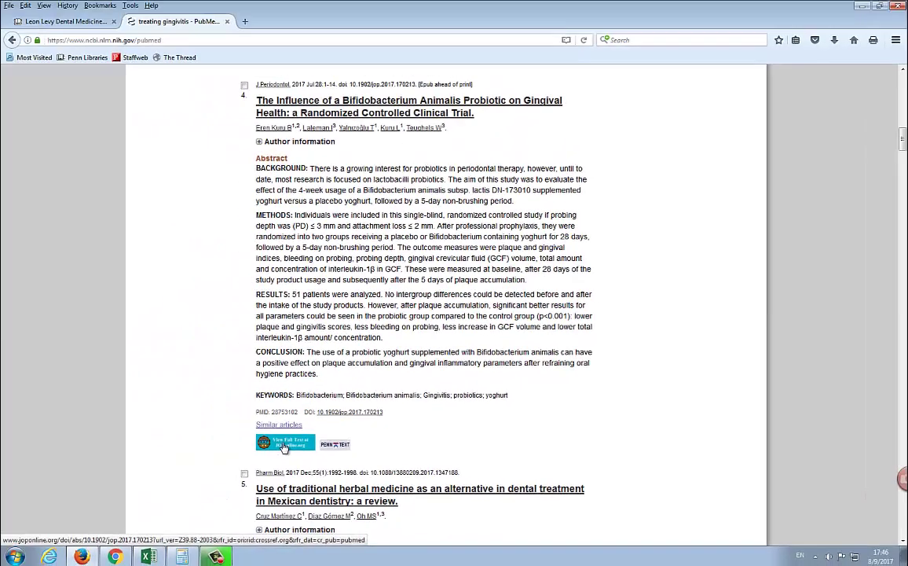
Reset the page zoom and open the bevacizumab case report's Wiley Open Access copy through PennText
key("ctrl+0")
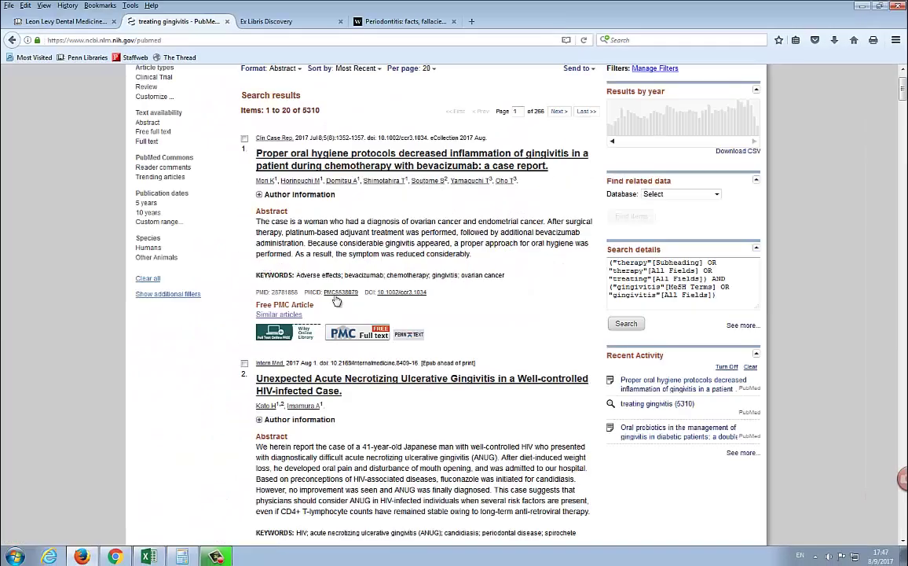
left_click(410, 335)
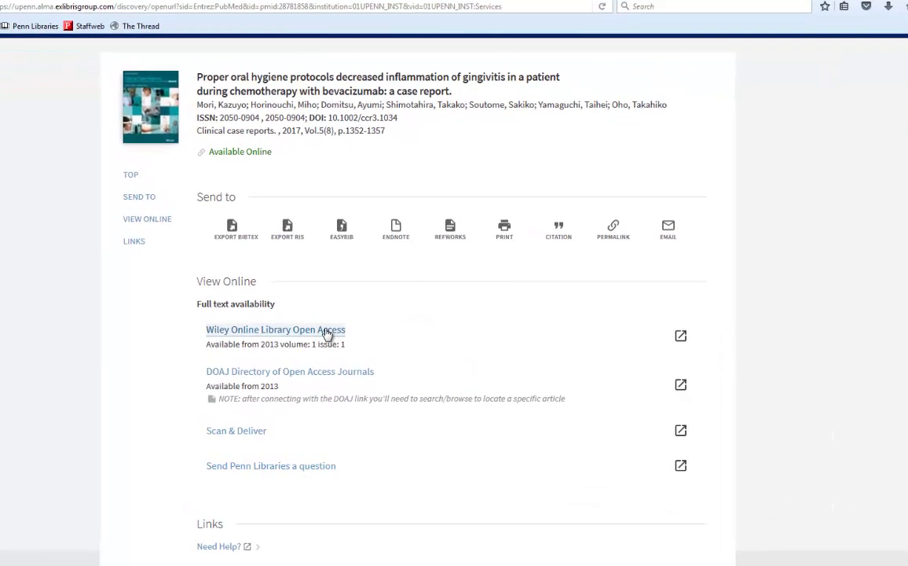
left_click(328, 330)
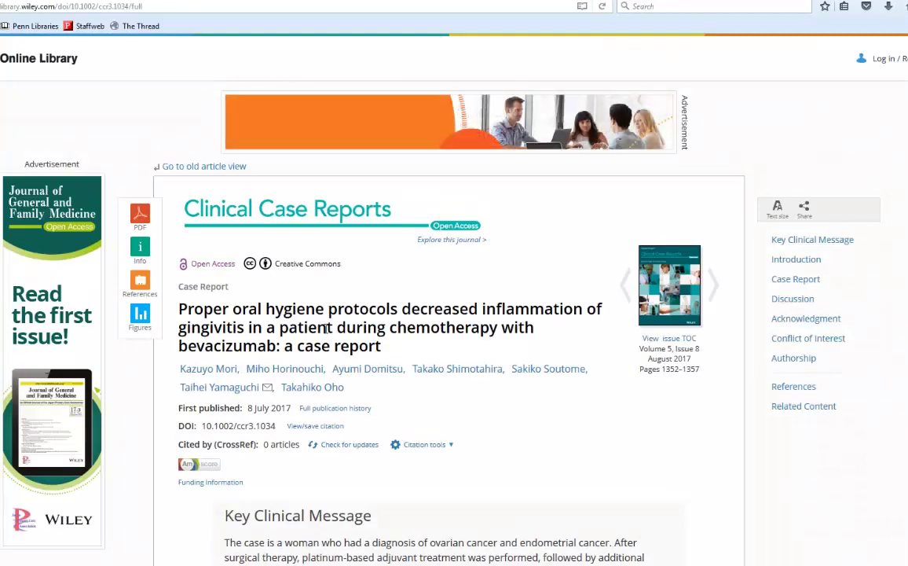
Open the Wiley case report as a PDF and scroll through it
scroll(326, 330, "down", 5)
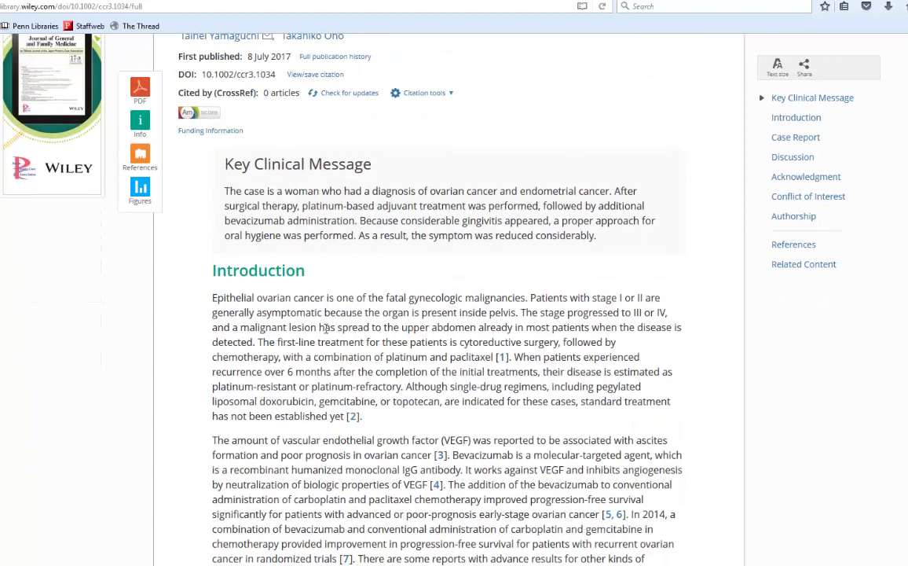
scroll(324, 328, "up", 5)
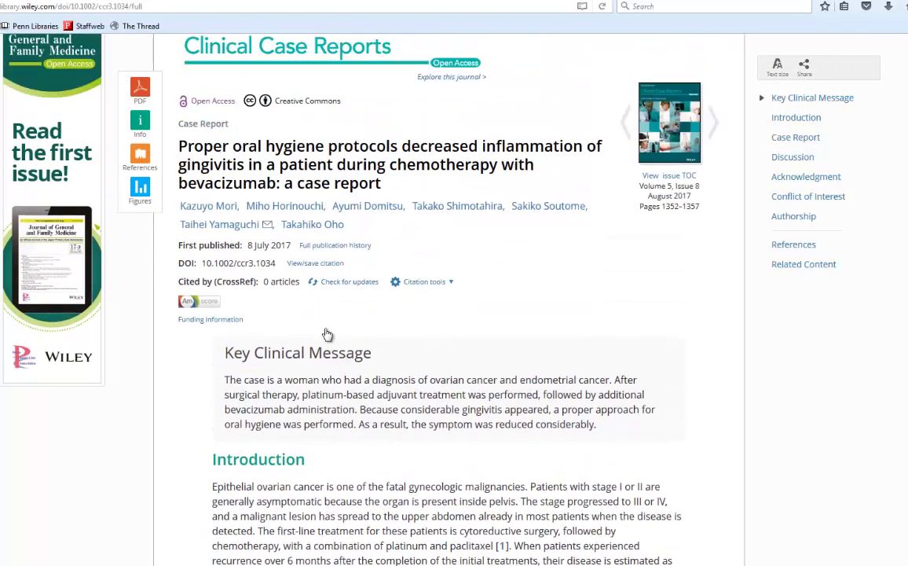
left_click(141, 157)
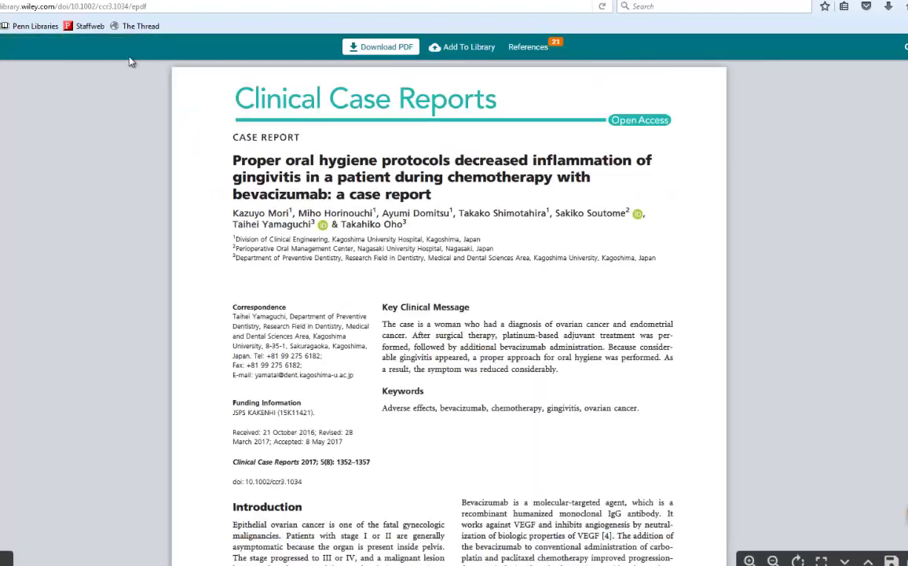
scroll(238, 200, "down", 3)
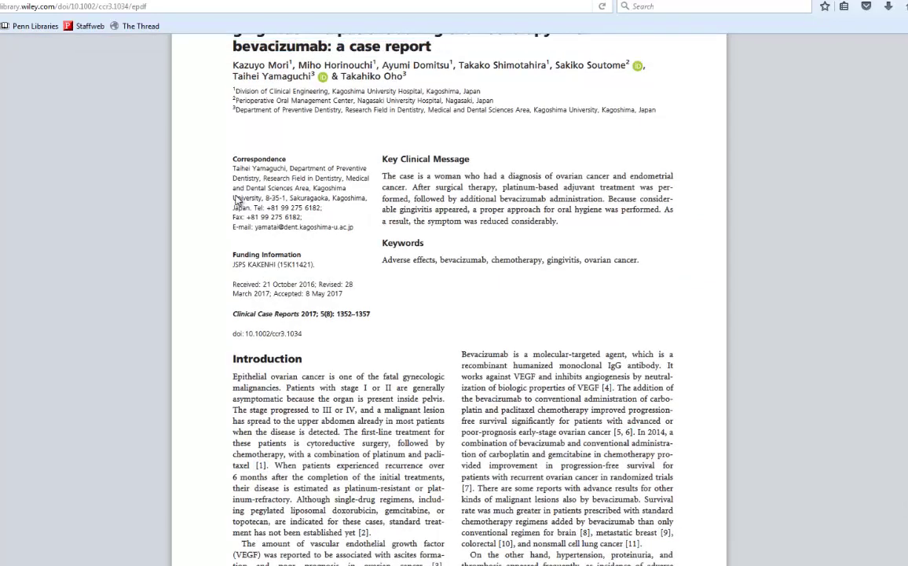
Return to PubMed and open the PennText record for the SnF2 dentifrice article
mouse_move(182, 2)
key("alt+Left")
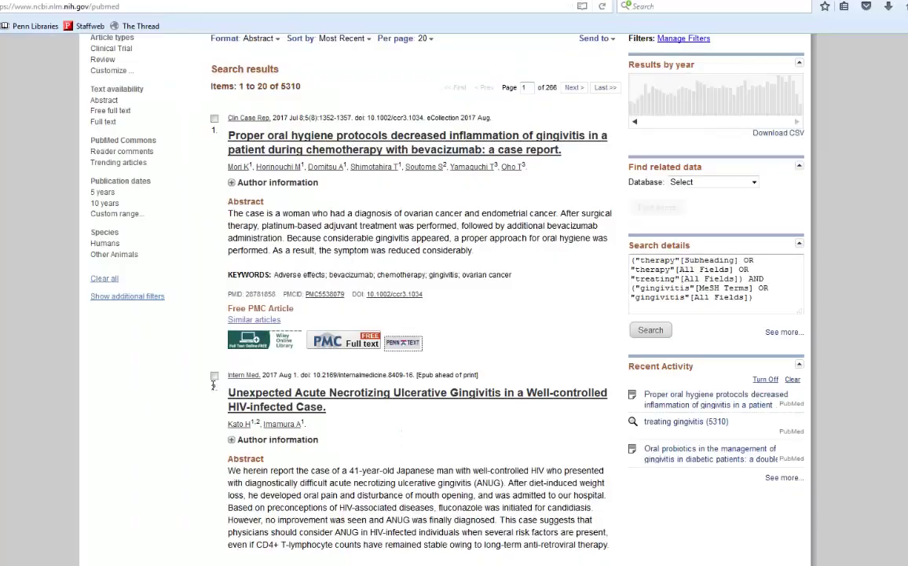
scroll(210, 389, "down", 15)
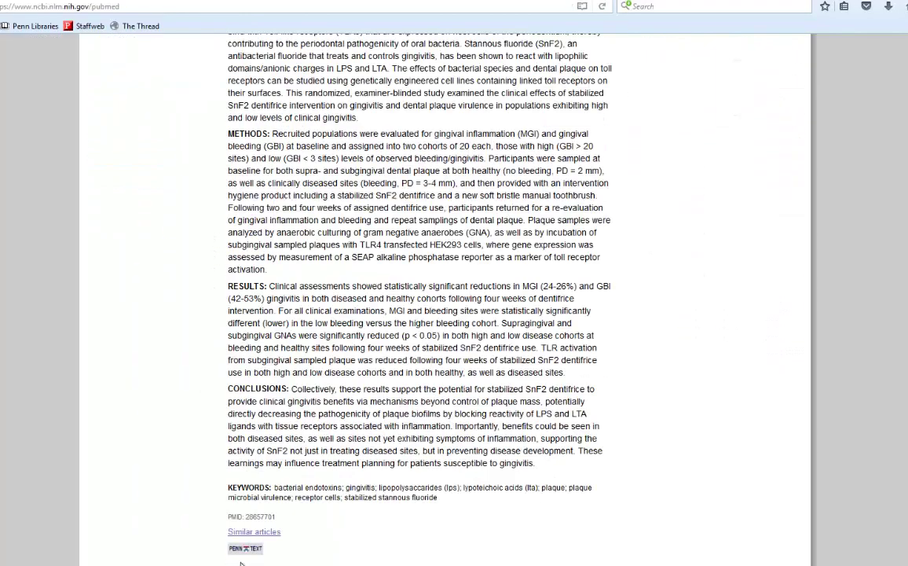
left_click(245, 548)
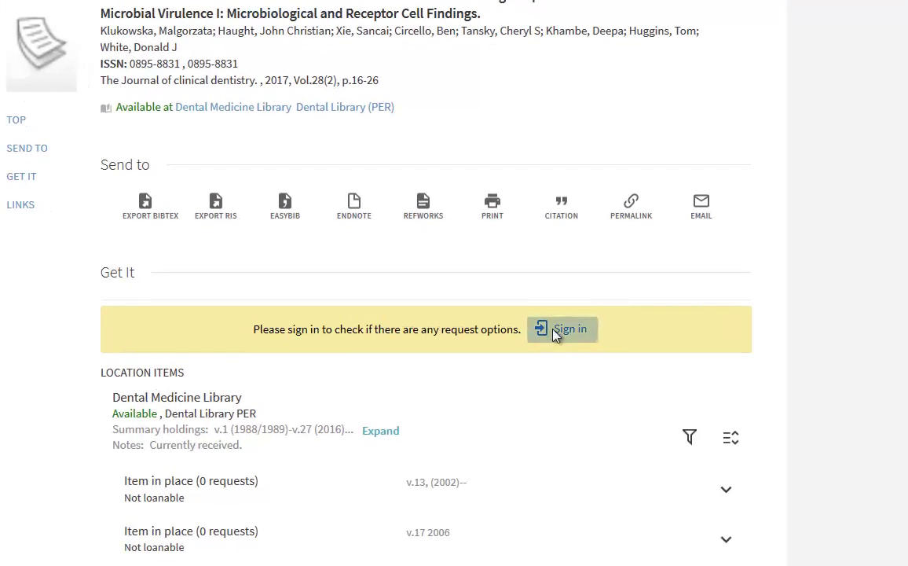
Sign in to PennText and review the Dental Medicine Library holdings and request links
left_click(555, 330)
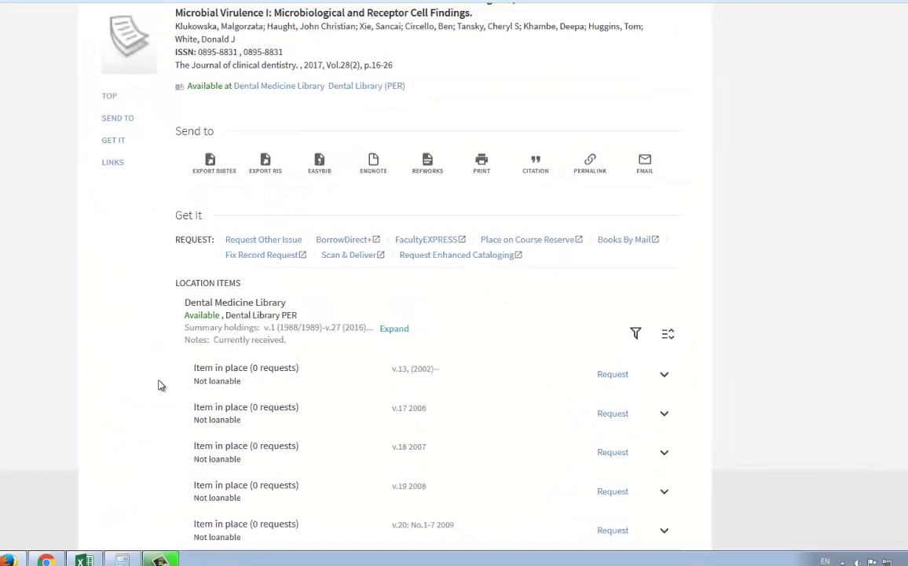
scroll(68, 353, "down", 3)
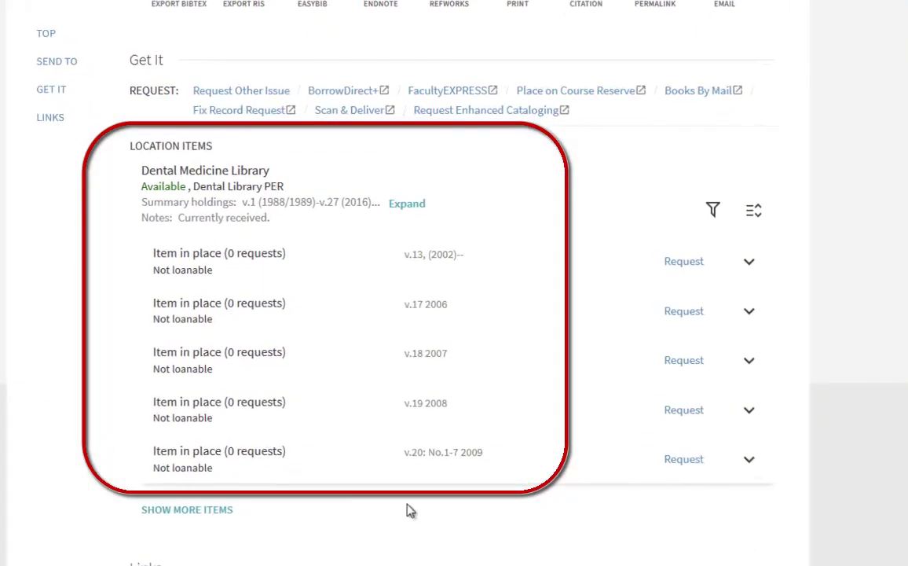
scroll(428, 440, "up", 2)
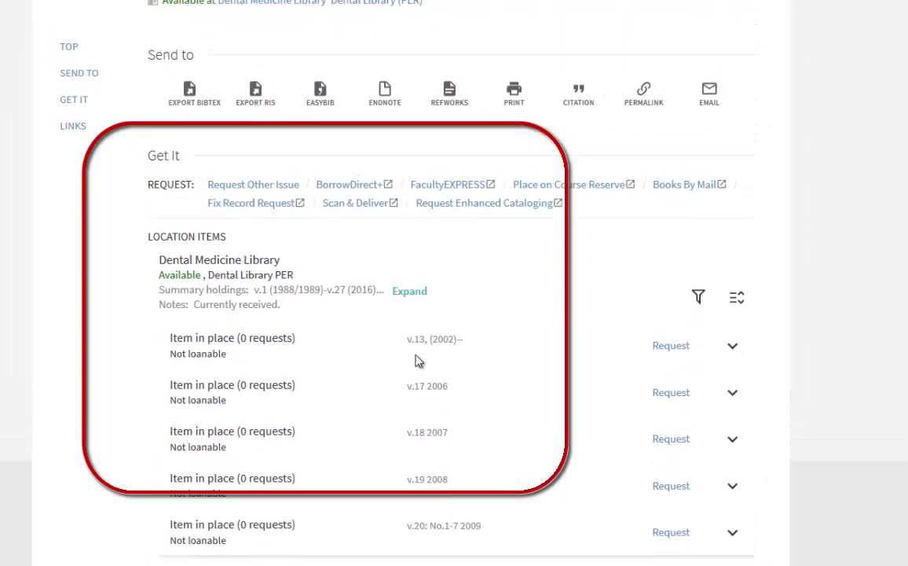
Start a Scan & Deliver request and review its prefilled Journal of clinical dentistry 2017 citation
left_click(367, 206)
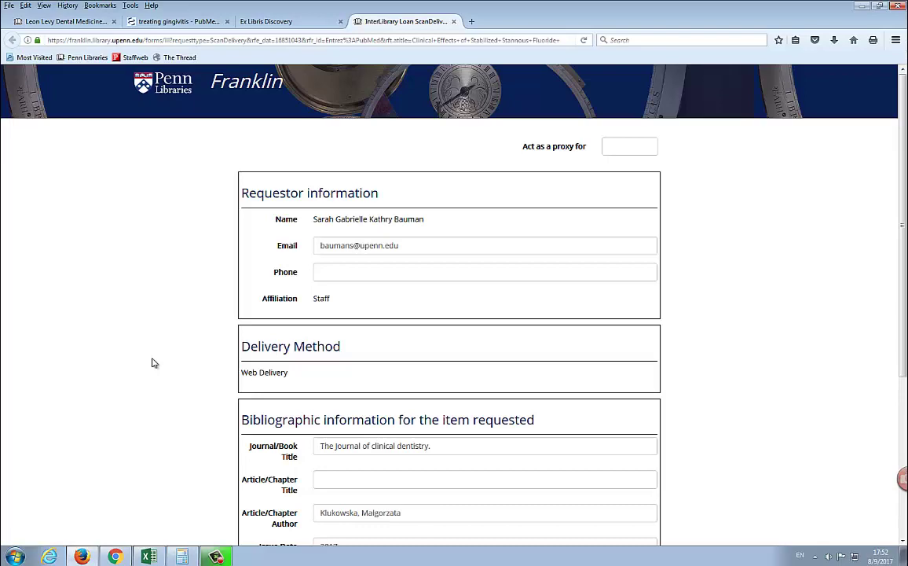
scroll(197, 378, "down", 2)
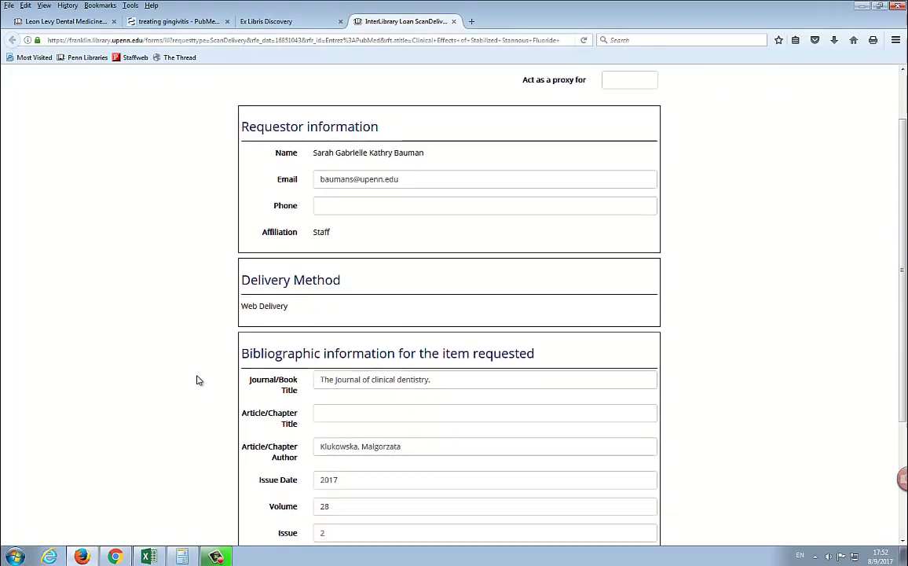
scroll(197, 379, "down", 3)
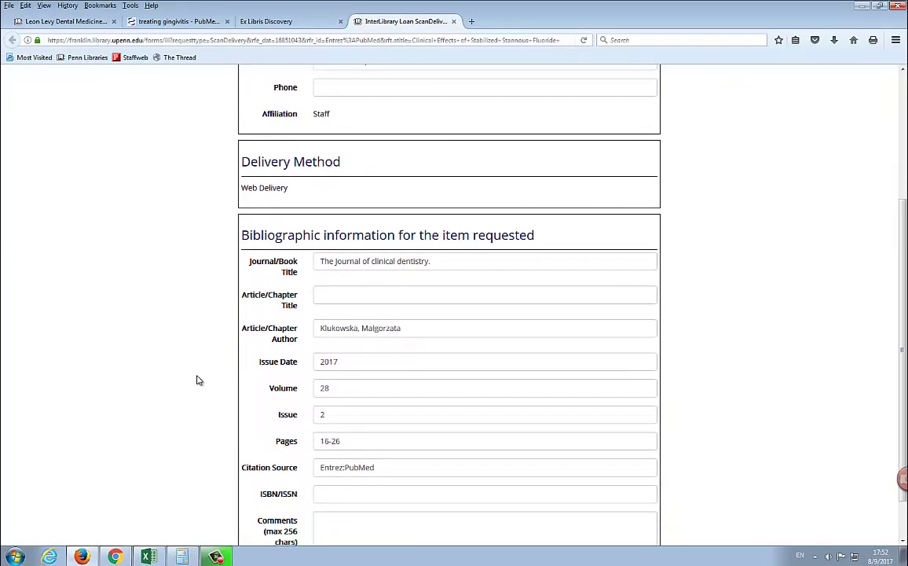
scroll(197, 379, "down", 2)
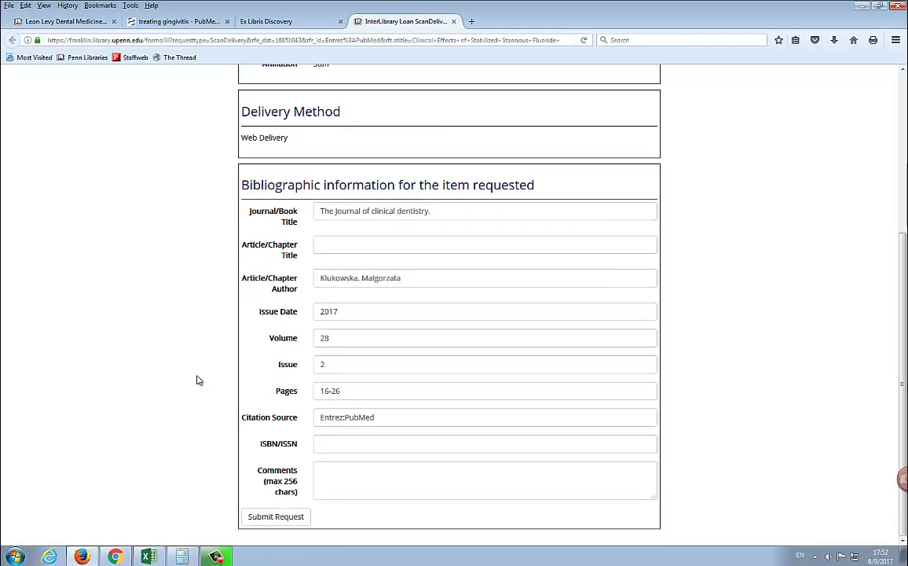
scroll(197, 379, "up", 2)
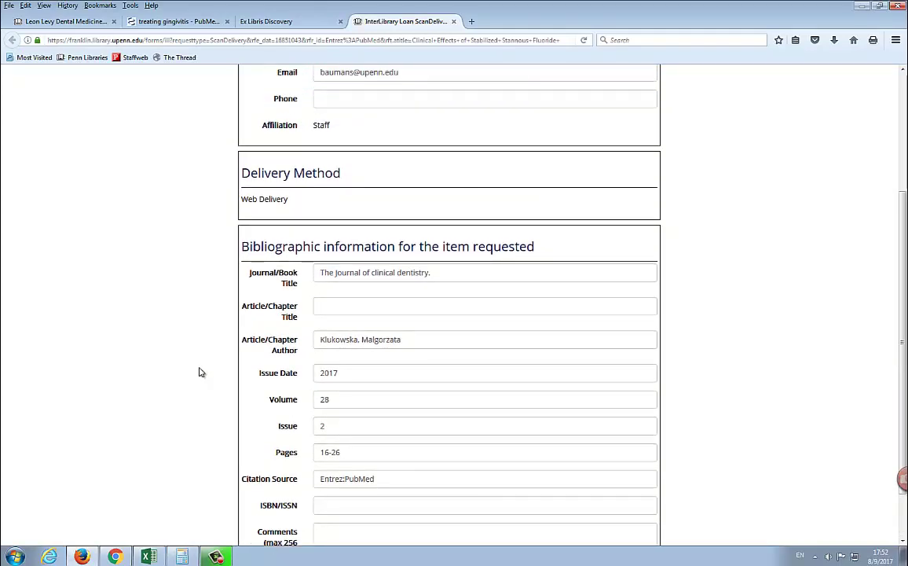
Back in PubMed, open the PennText record for result 8, the oral probiotics article
left_click(148, 22)
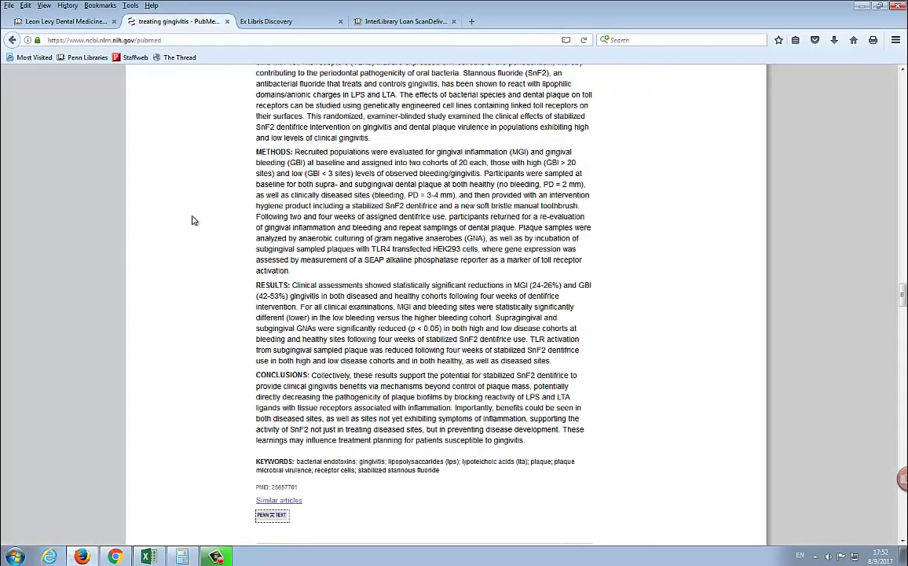
scroll(200, 248, "up", 5)
scroll(207, 215, "up", 15)
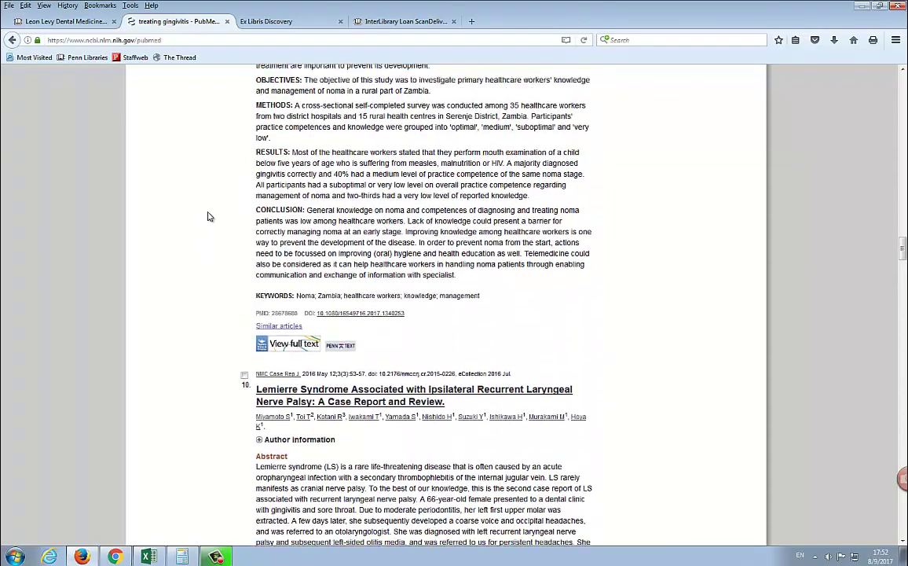
scroll(209, 216, "up", 5)
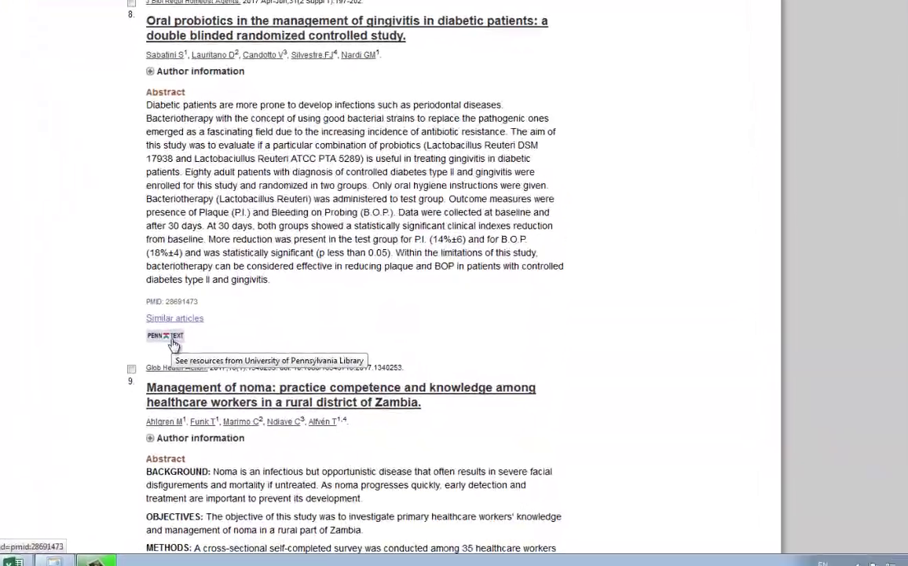
left_click(271, 369)
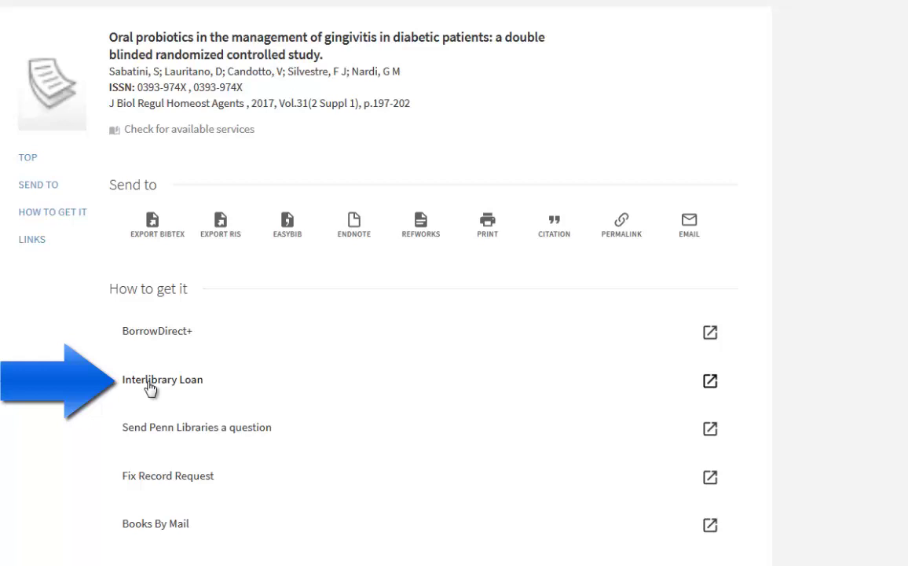
Start an Interlibrary Loan request and scroll the prefilled form down to Submit Request
left_click(150, 387)
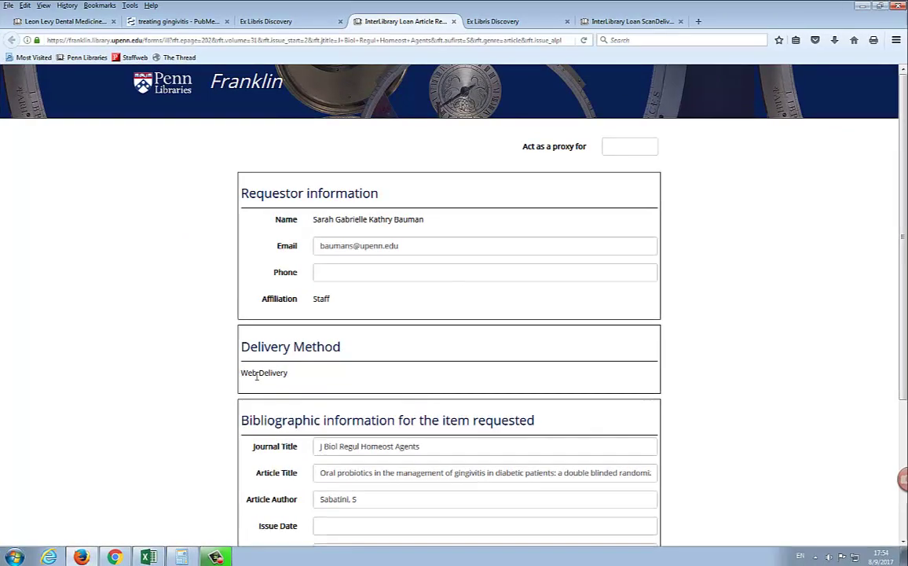
scroll(256, 375, "down", 3)
scroll(260, 384, "down", 2)
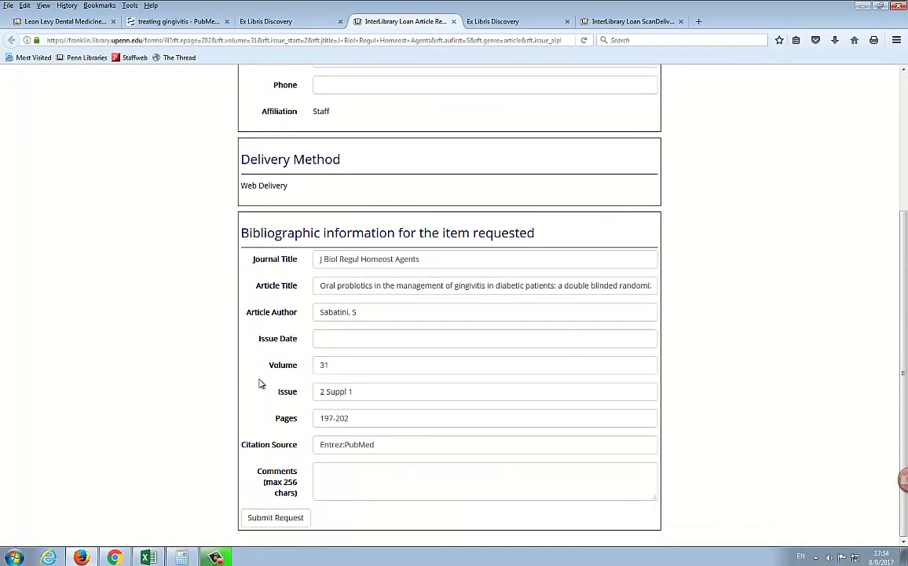